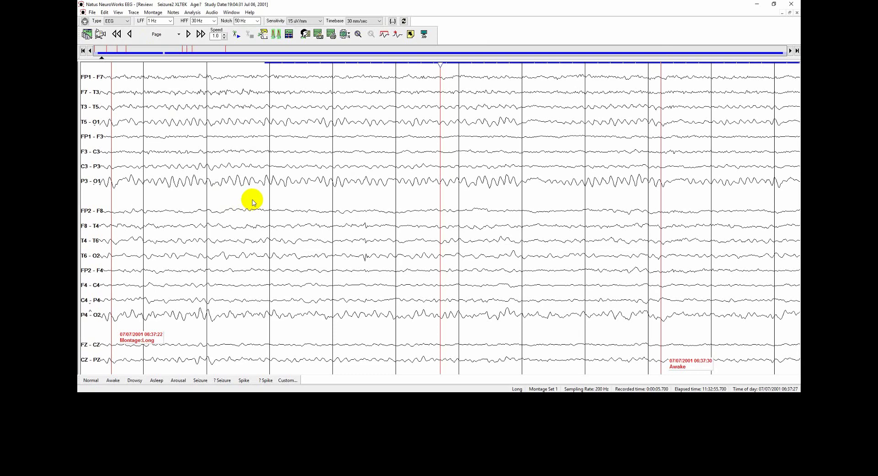
Page forward through the EEG recording to the vocalization event and back to the opening page
key(Right)
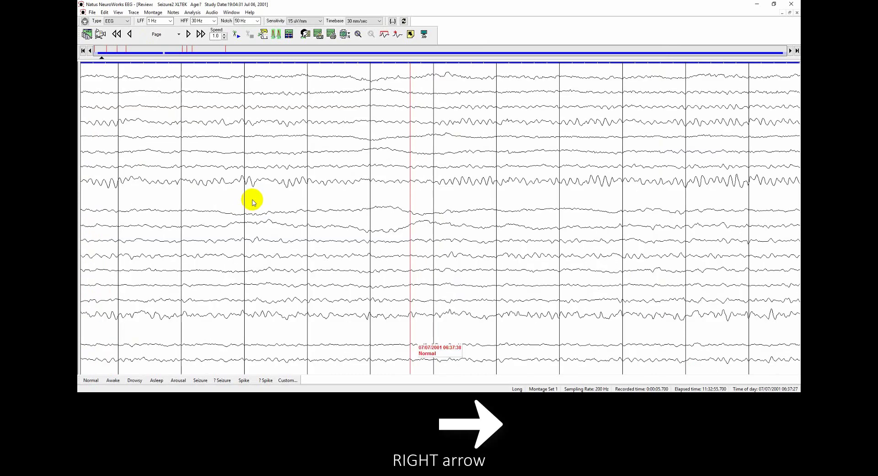
key(Right)
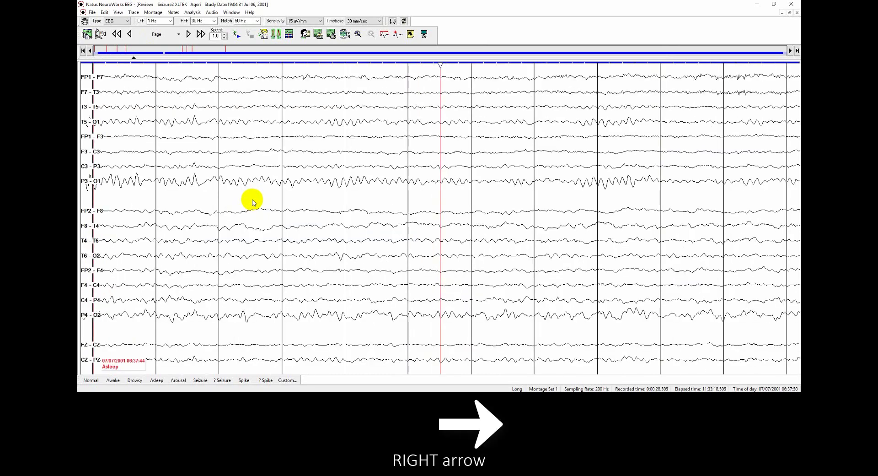
key(Right)
key(Right)
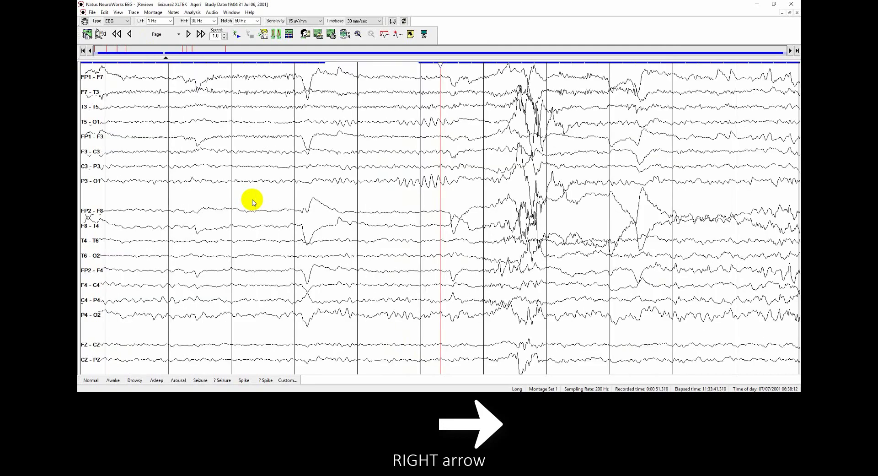
key(Right)
key(Left)
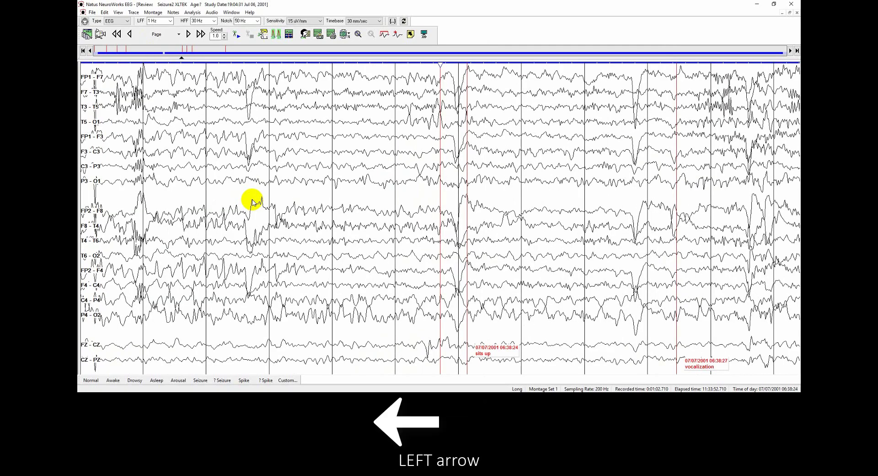
key(Left)
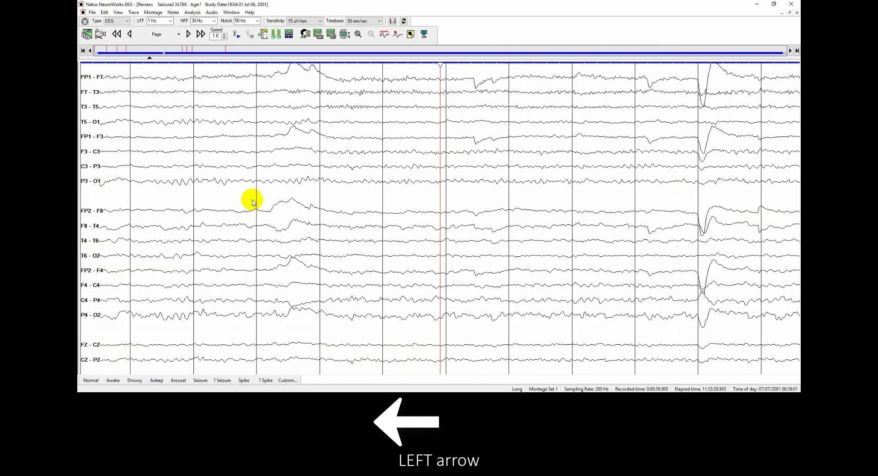
key(Left)
key(Left)
key(Left)
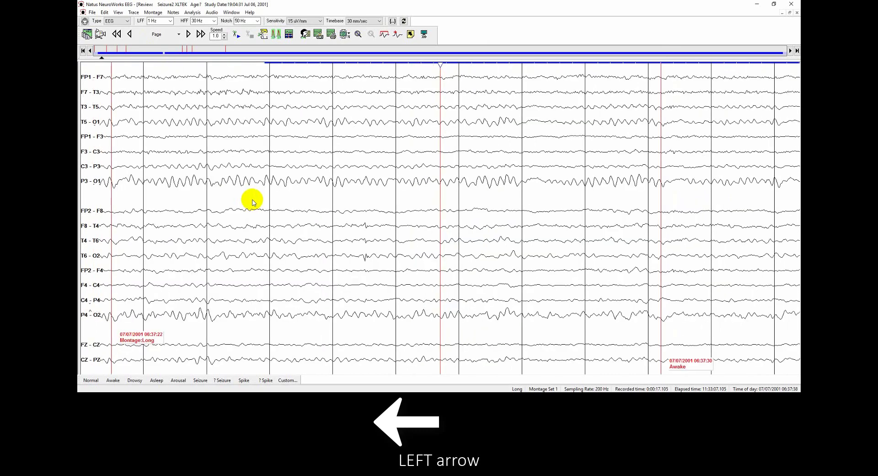
key(Left)
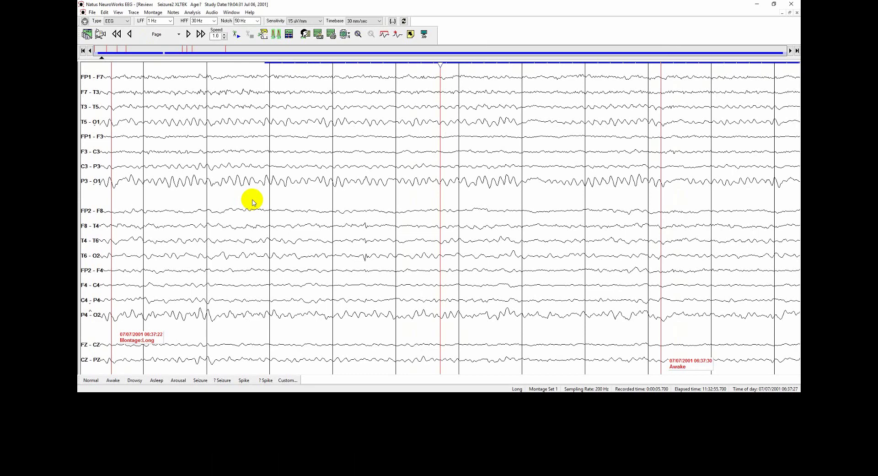
Jump along the study timeline to the Normal, Asleep and sits up events, a mid-seizure point, the recording's end and its beginning
click(118, 54)
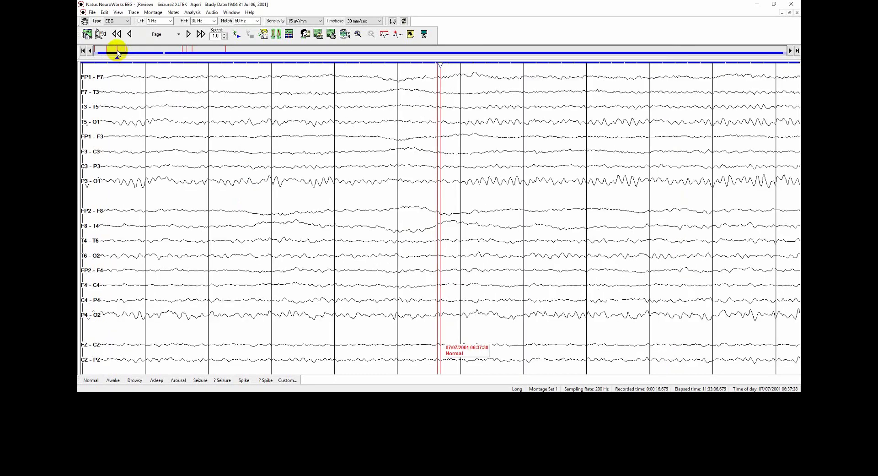
click(127, 54)
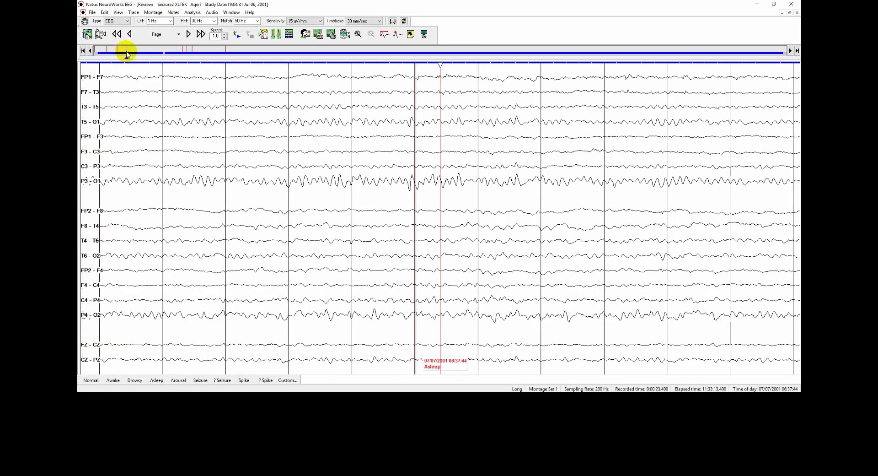
click(182, 54)
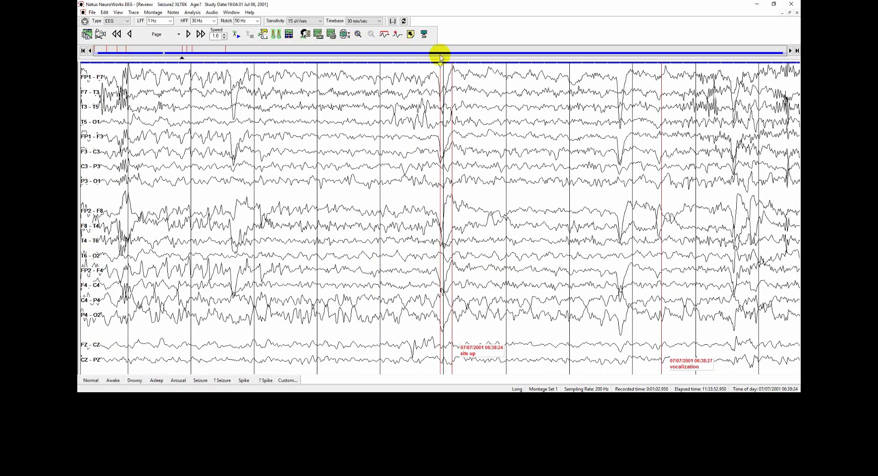
click(454, 54)
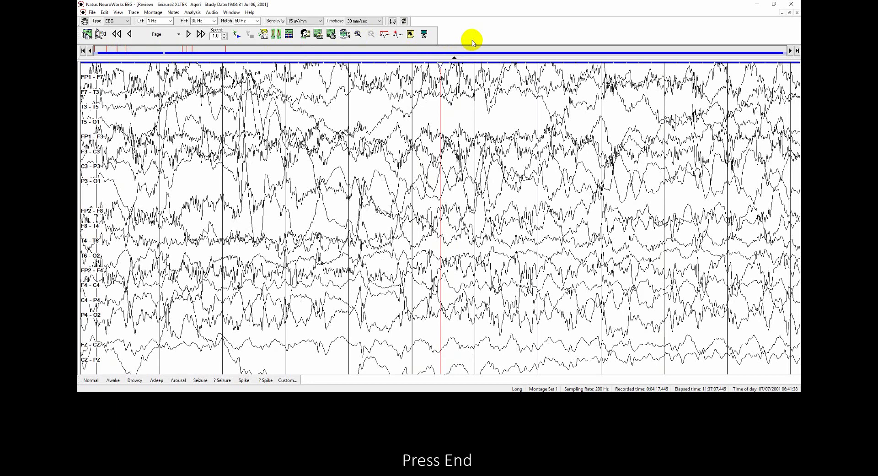
key(End)
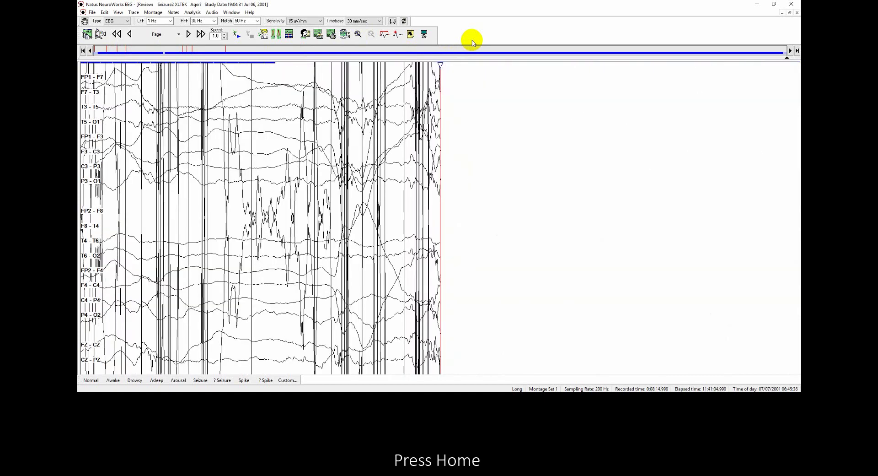
key(Home)
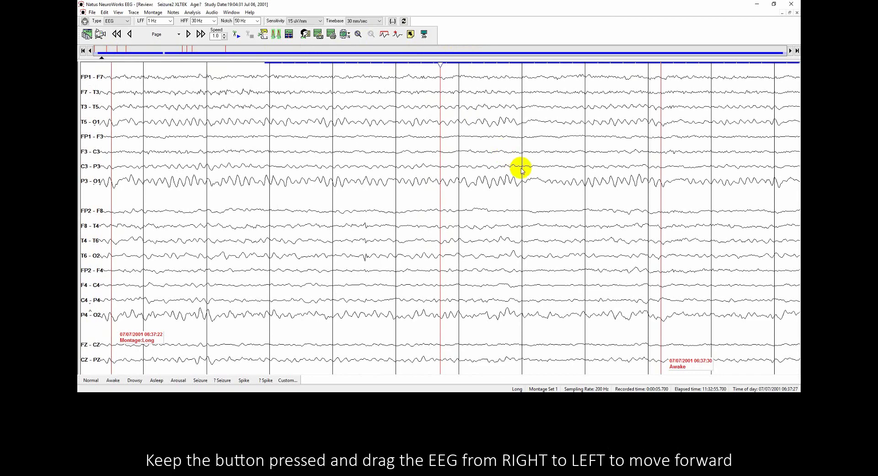
Scroll the EEG traces gradually forward past the Normal event and back to the beginning of the recording
drag(529, 172, 315, 174)
drag(620, 185, 311, 183)
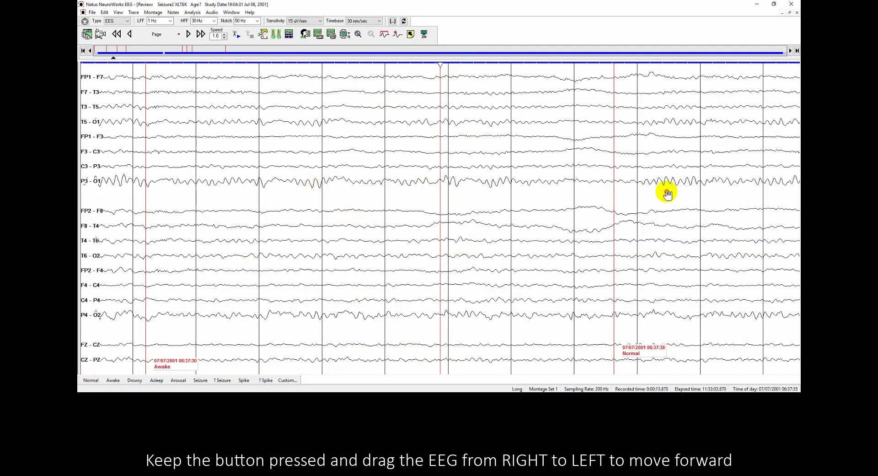
drag(666, 190, 435, 196)
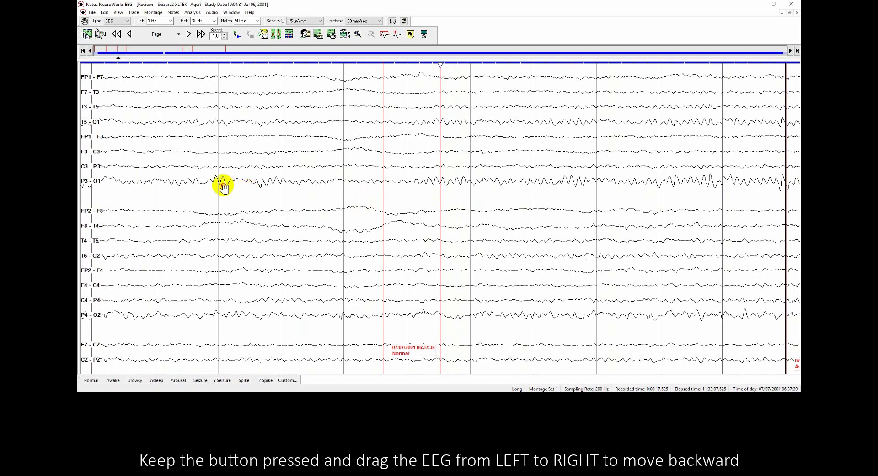
drag(222, 185, 500, 198)
drag(218, 201, 418, 200)
drag(280, 201, 555, 204)
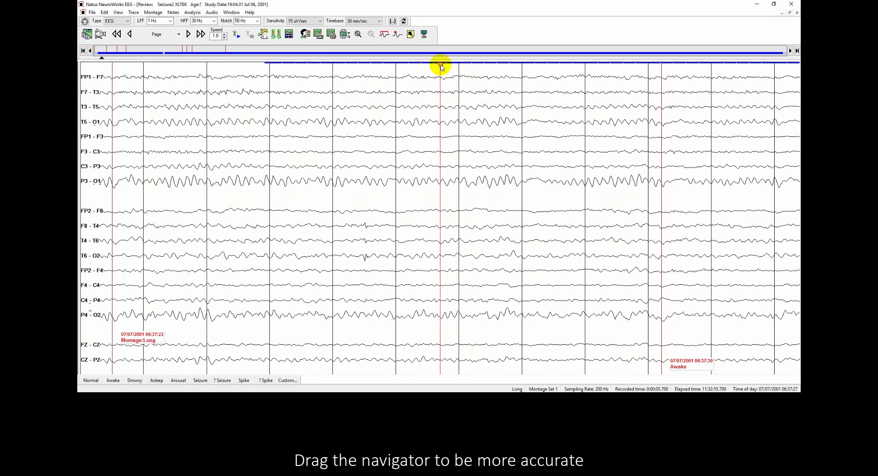
Place the time cursor at 06:37:28 and start marking a clip titled "Normal Background" there
drag(441, 66, 549, 108)
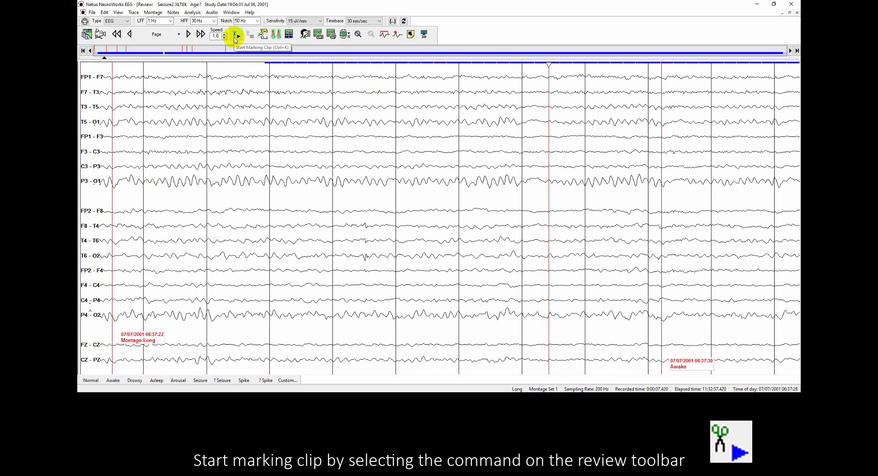
click(236, 37)
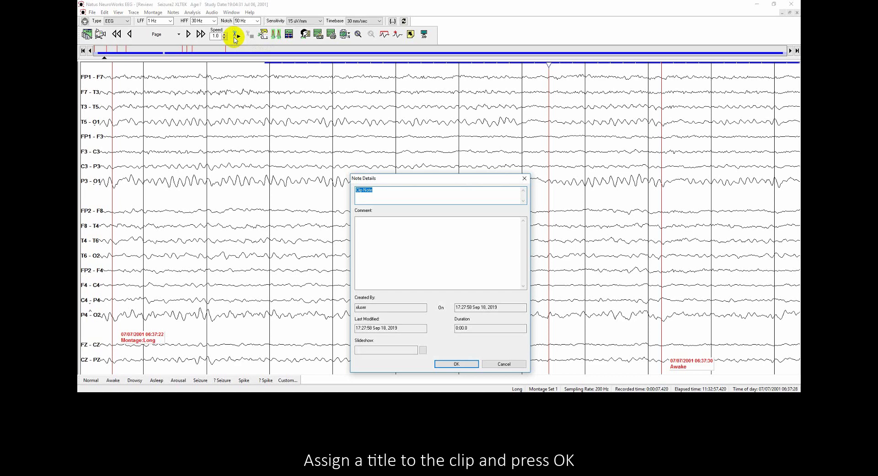
text(Normal Background)
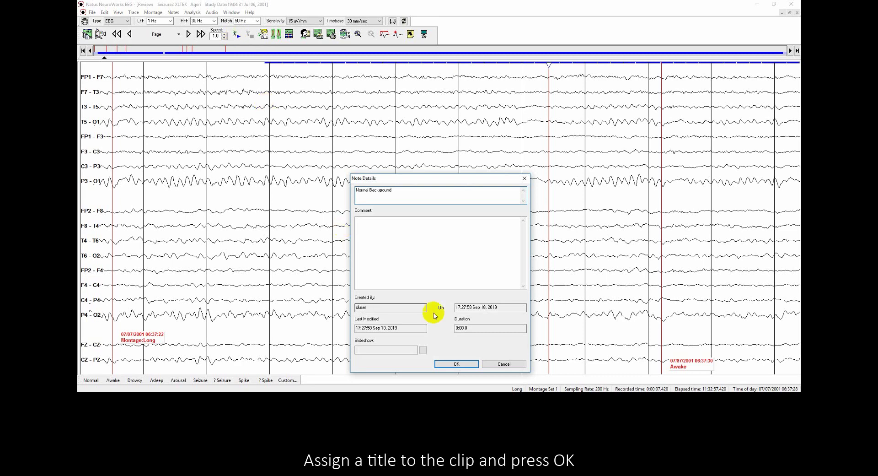
click(445, 365)
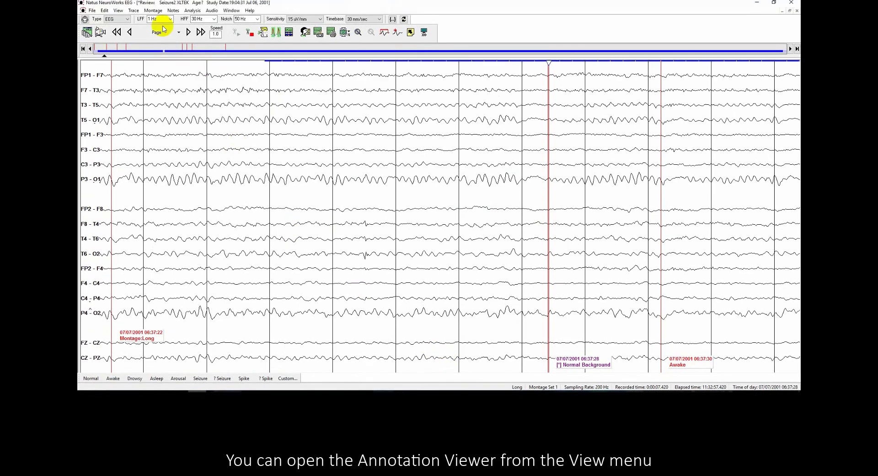
Show the Annotation Viewer and jump to the "sits up" event
click(118, 13)
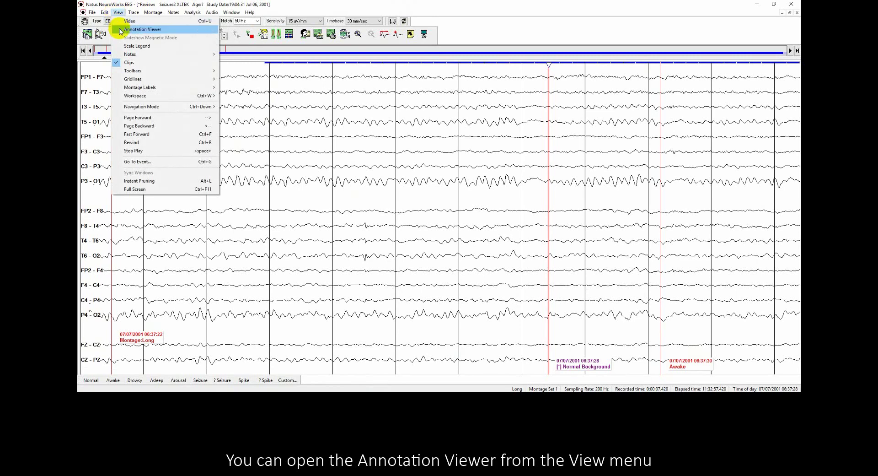
click(120, 31)
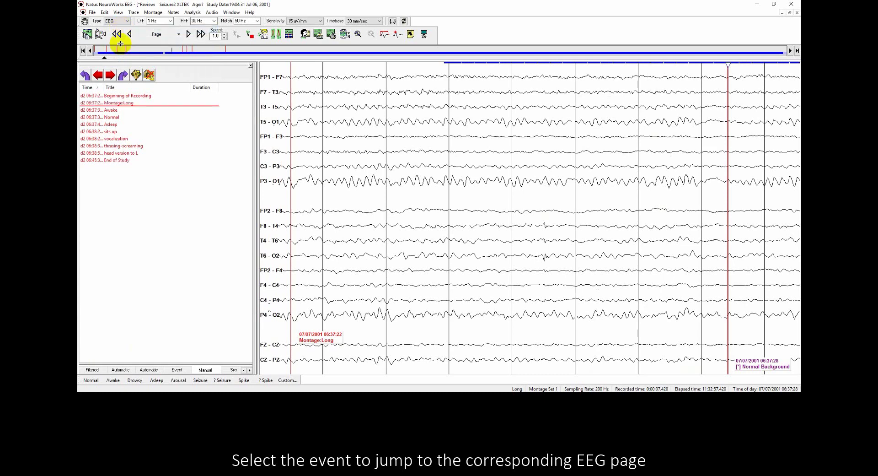
click(116, 133)
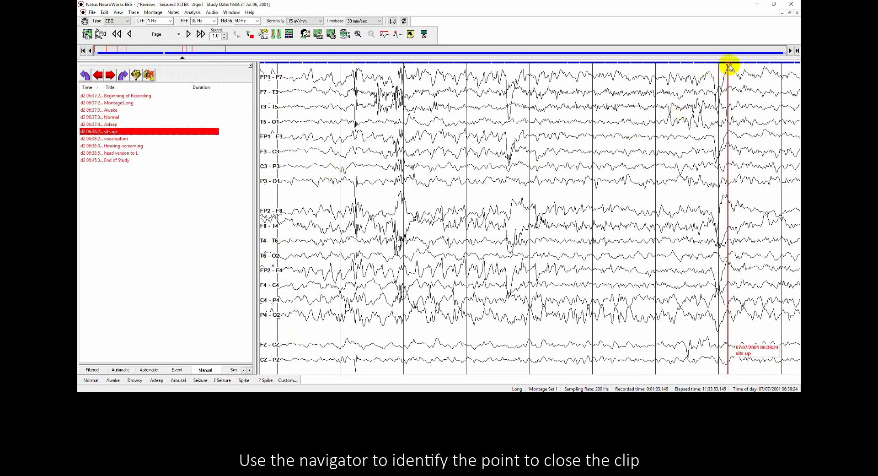
Move the time cursor back to 06:38:11, before the seizure activity, and end the Normal Background clip there
mouse_move(729, 66)
mouse_down()
mouse_move(605, 81)
mouse_move(308, 88)
mouse_up()
drag(358, 124, 639, 149)
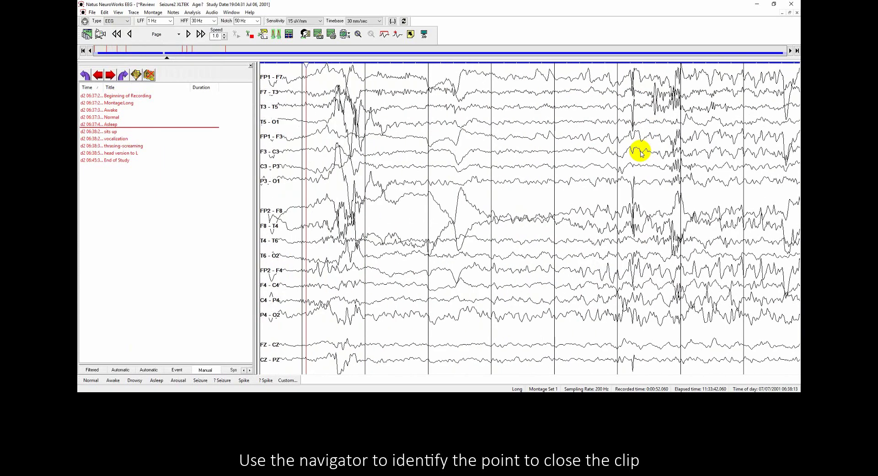
drag(362, 166, 567, 162)
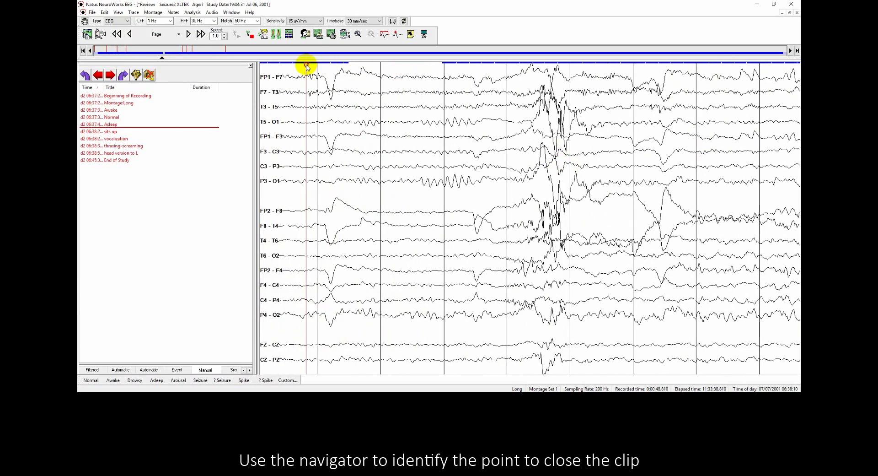
drag(313, 68, 408, 74)
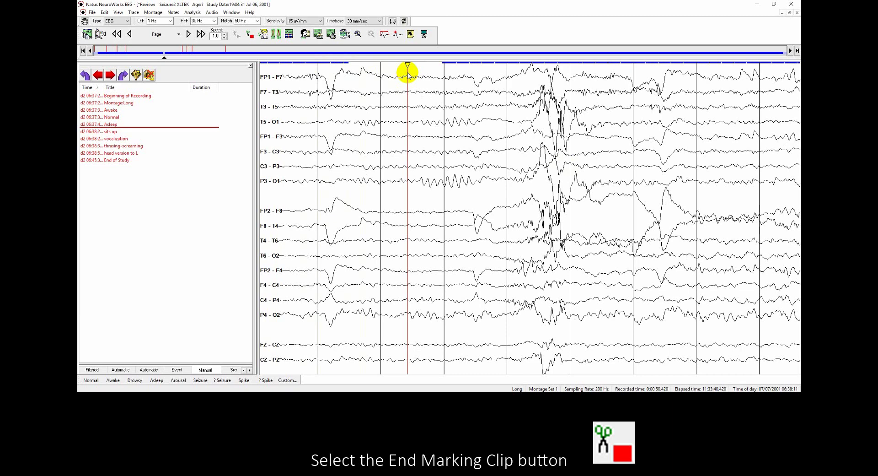
click(248, 36)
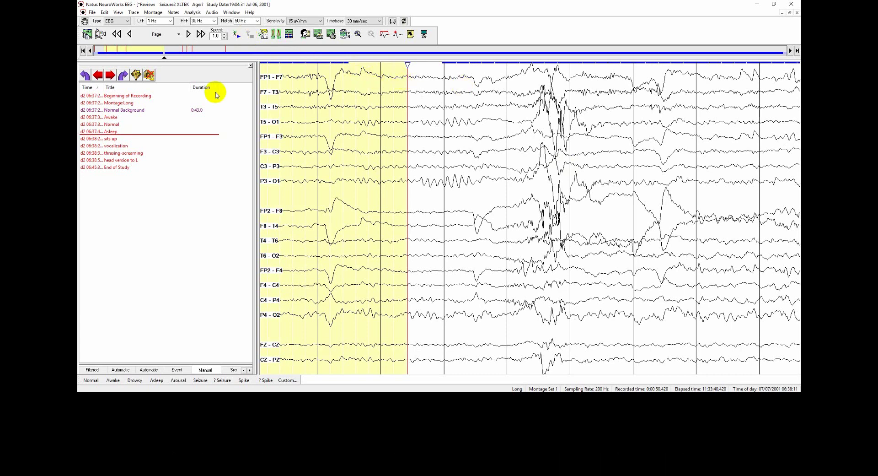
Go to the "sits up" event, set the time cursor to 06:38:22 and start marking a clip titled "Seizure"
click(111, 138)
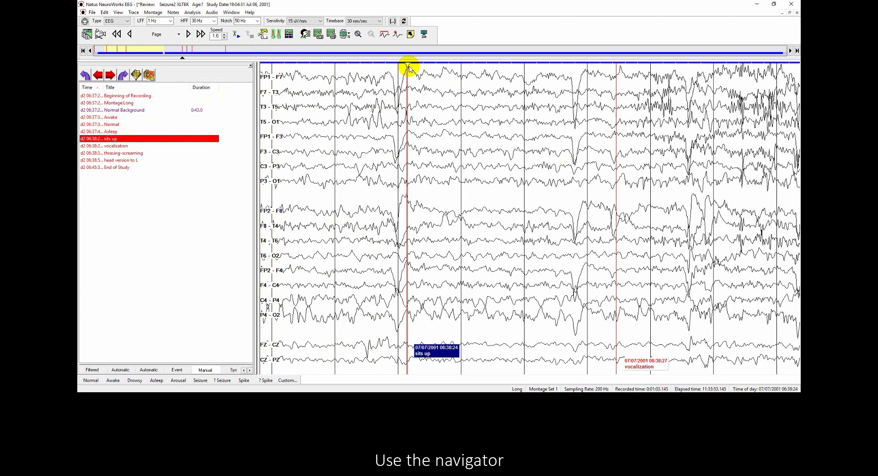
mouse_move(408, 68)
mouse_down()
mouse_move(489, 65)
mouse_move(301, 77)
mouse_up()
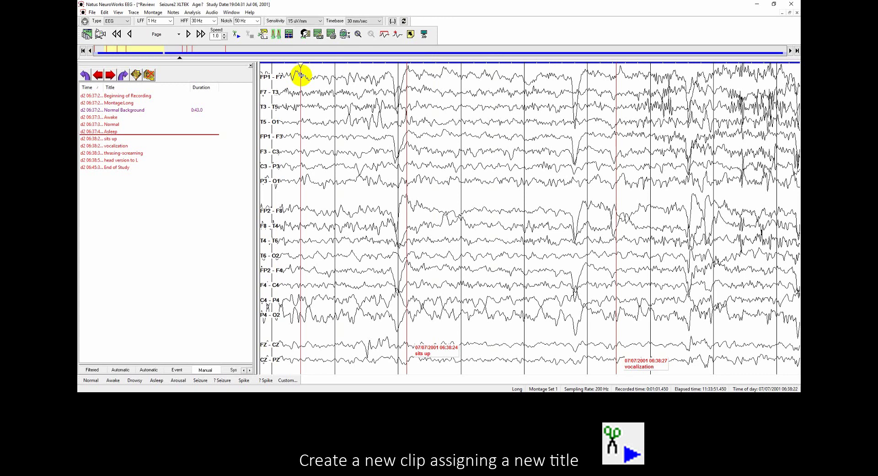
click(236, 35)
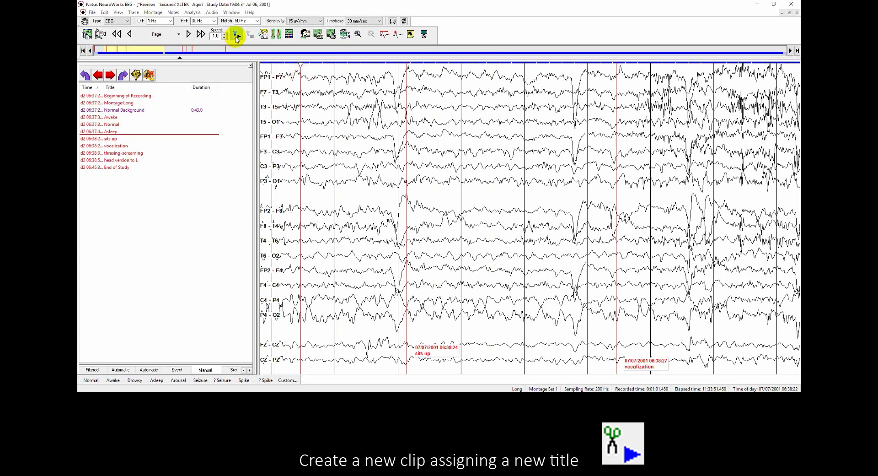
text(Seiz)
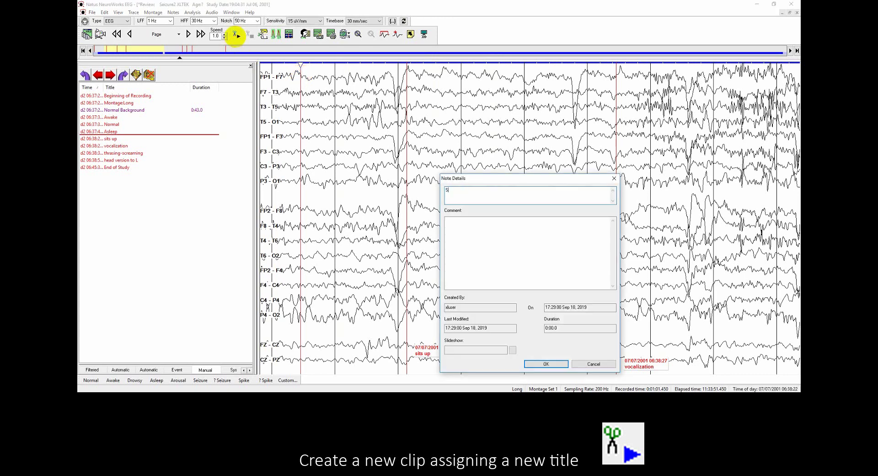
text(ure)
click(549, 364)
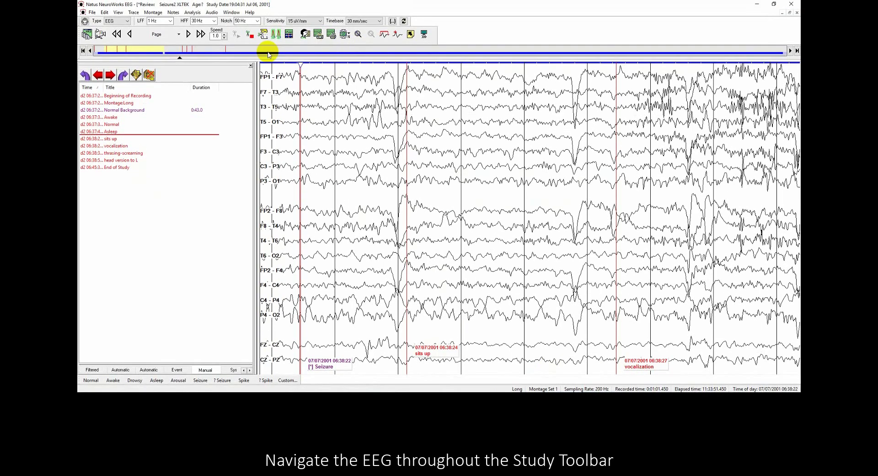
Move the time cursor to 06:44:23, just after the seizure activity stops, and end the Seizure clip there
click(237, 53)
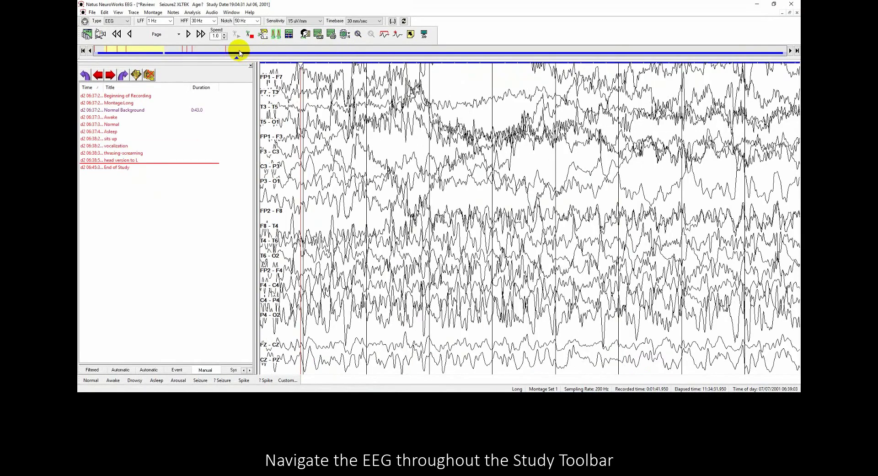
click(325, 53)
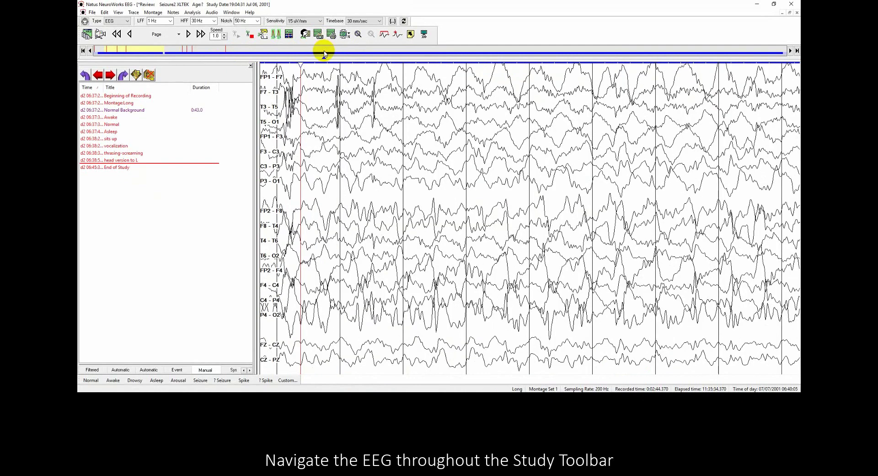
click(366, 53)
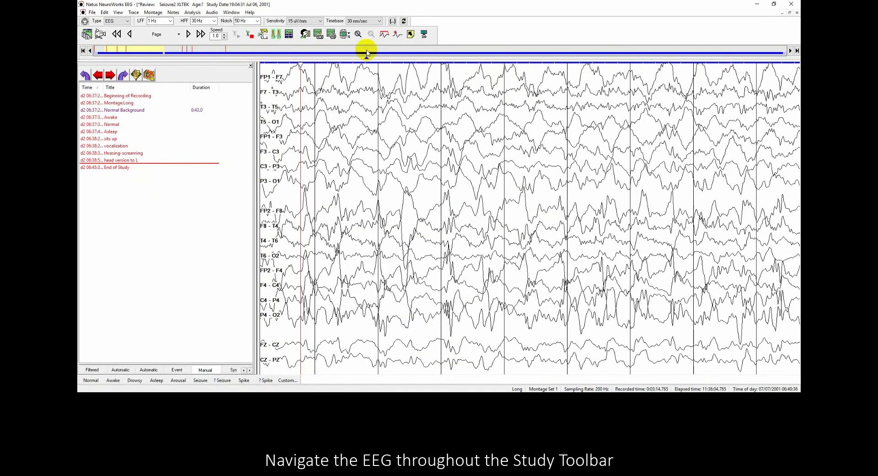
click(440, 53)
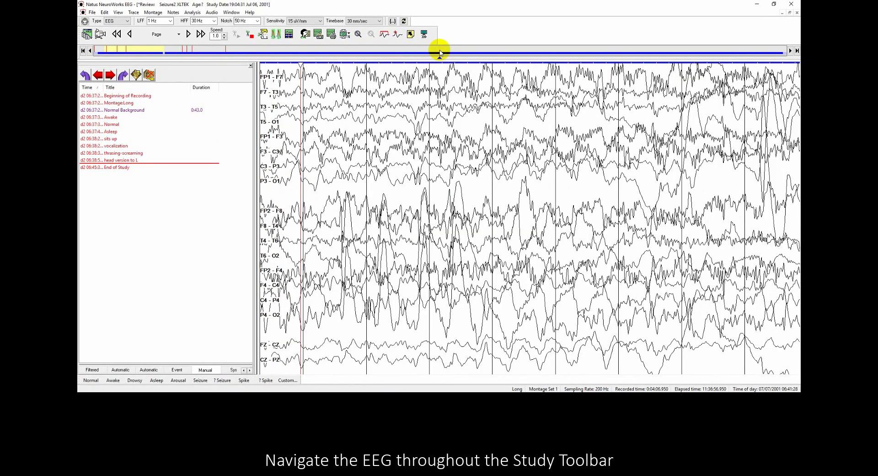
click(488, 52)
click(536, 53)
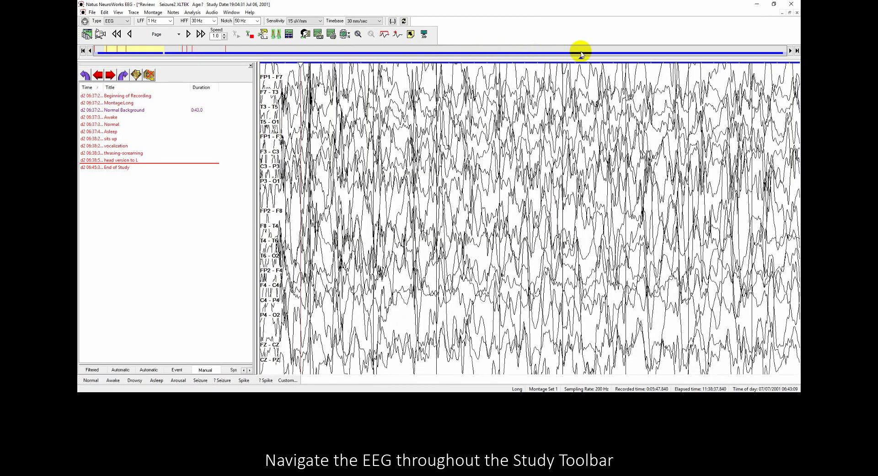
click(625, 53)
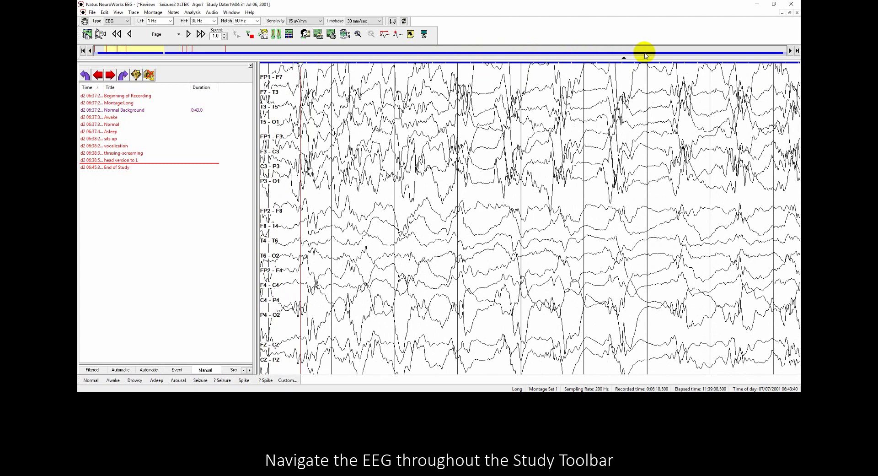
click(646, 53)
click(679, 53)
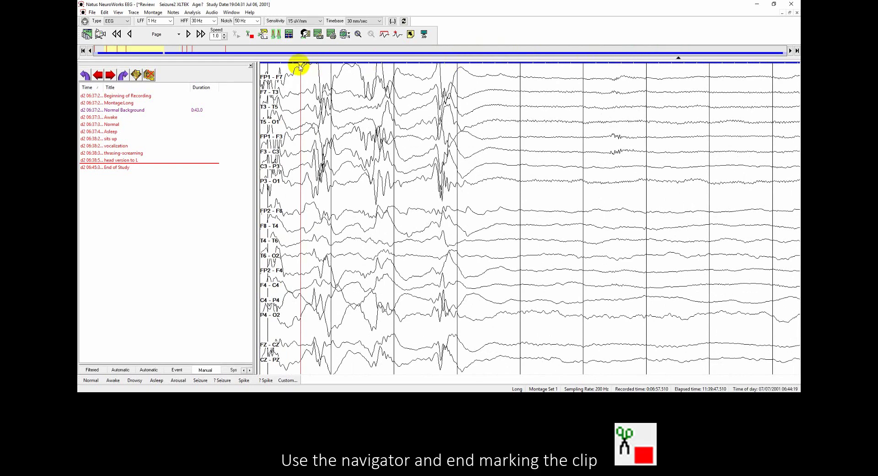
click(324, 68)
drag(324, 68, 568, 84)
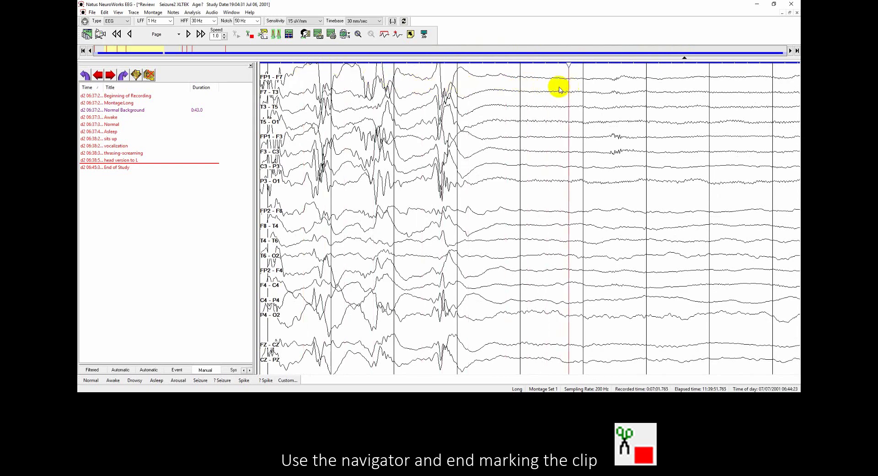
click(250, 36)
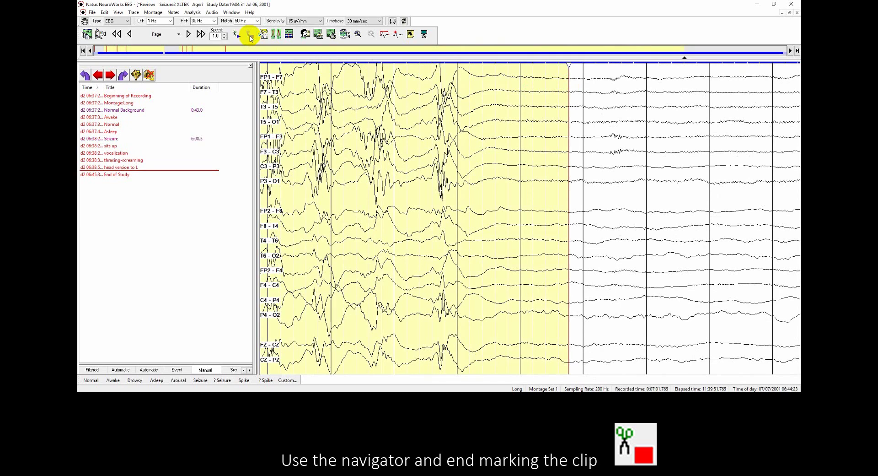
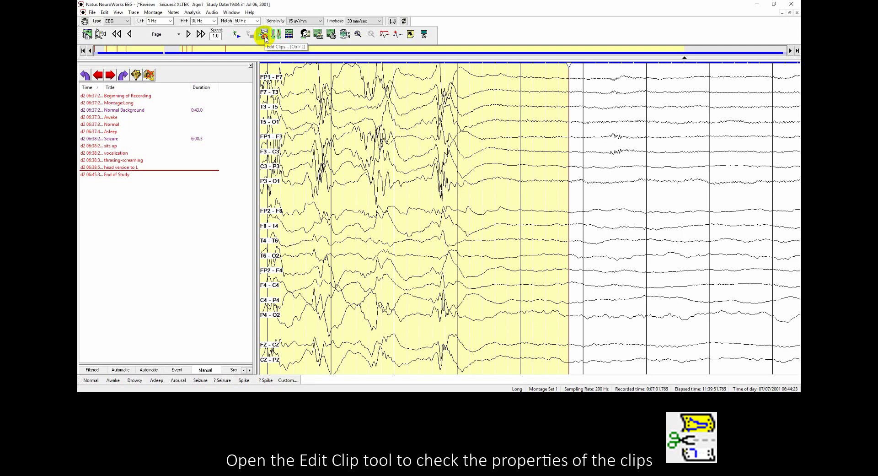
Open the clip list for editing, widen it, and exclude the video from both the Normal Background and Seizure clips
click(265, 37)
drag(300, 68, 420, 114)
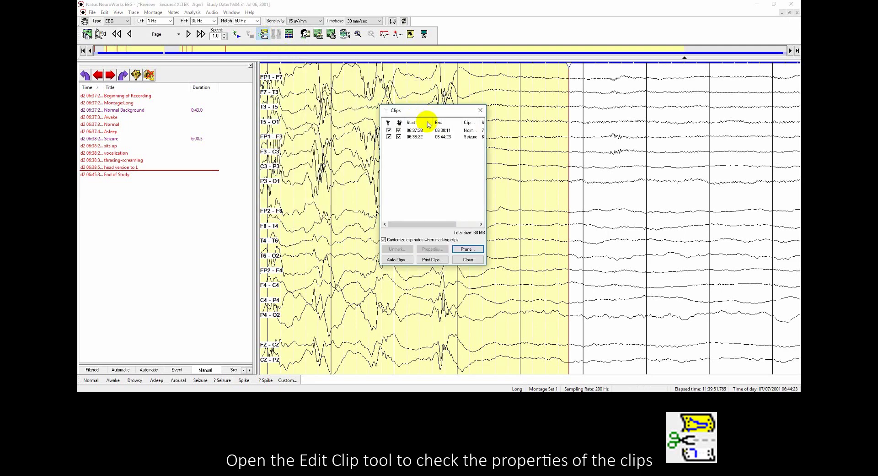
drag(486, 160, 585, 160)
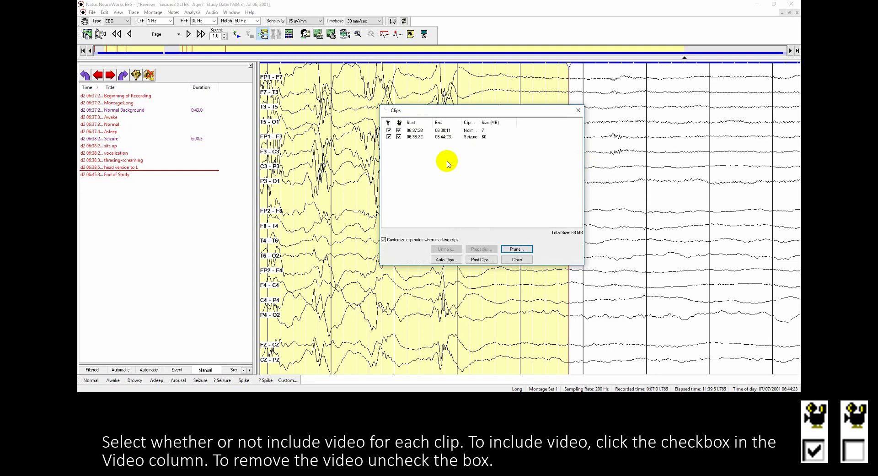
click(399, 129)
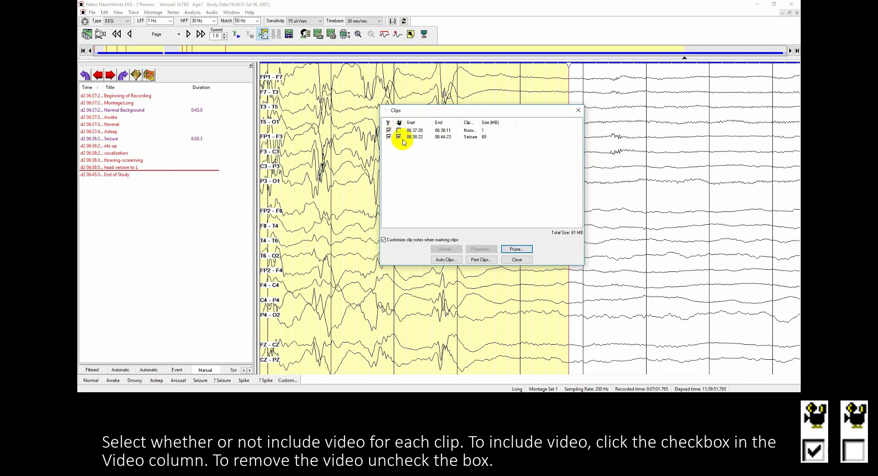
click(398, 137)
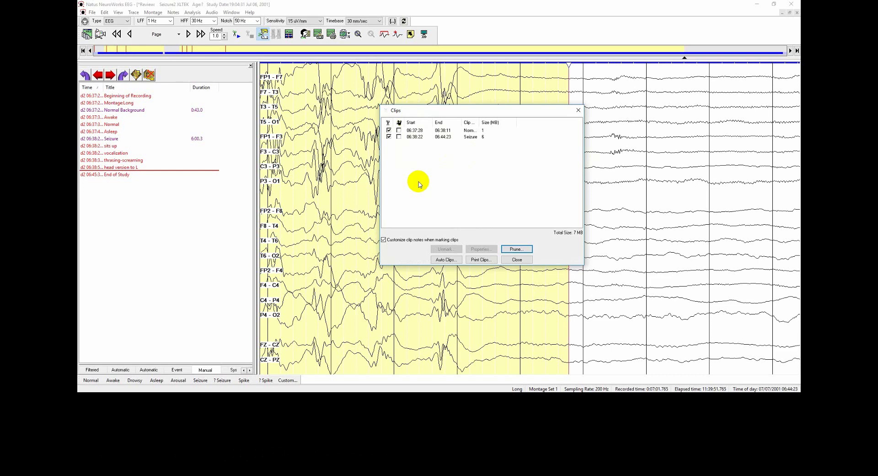
click(389, 131)
click(389, 131)
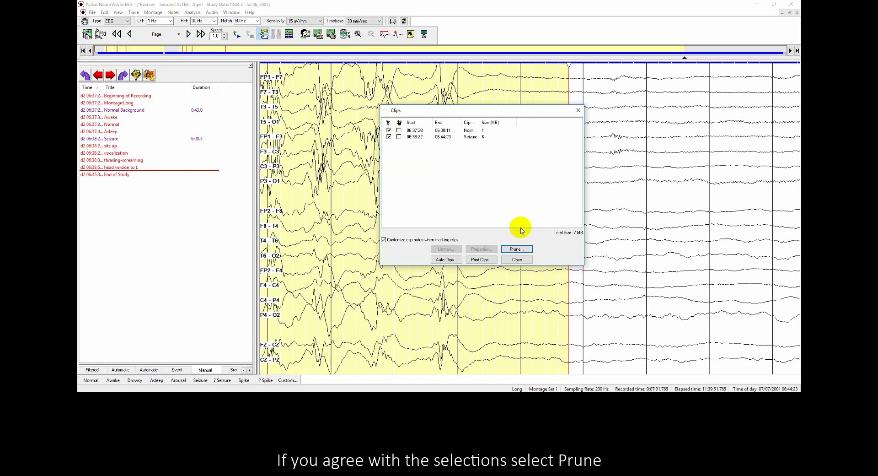
Prune the marked clips into a new study named "Normal Background + Seizure", and close the clip list and the original study
click(528, 250)
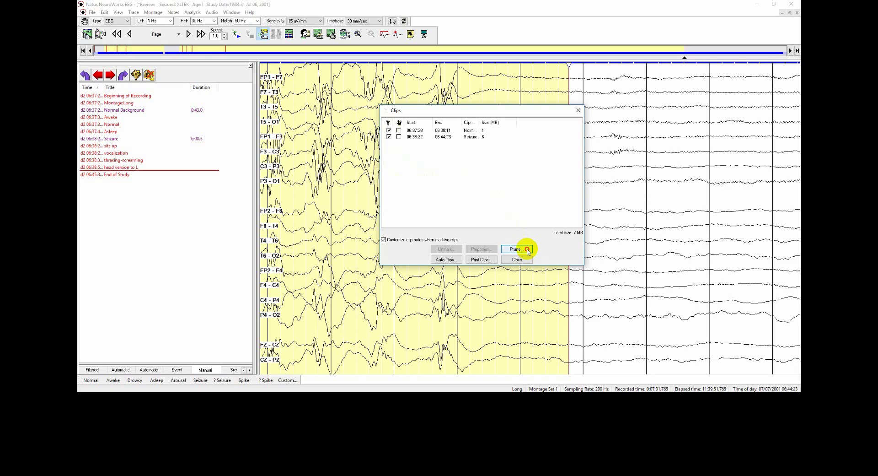
click(527, 249)
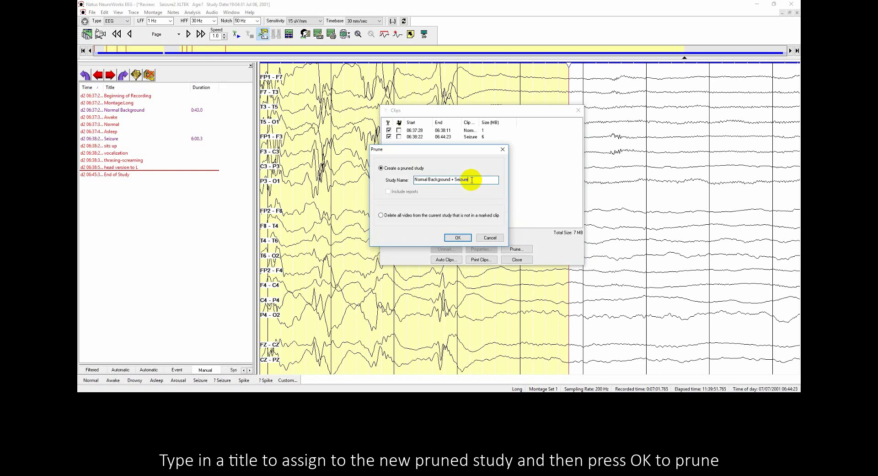
click(448, 238)
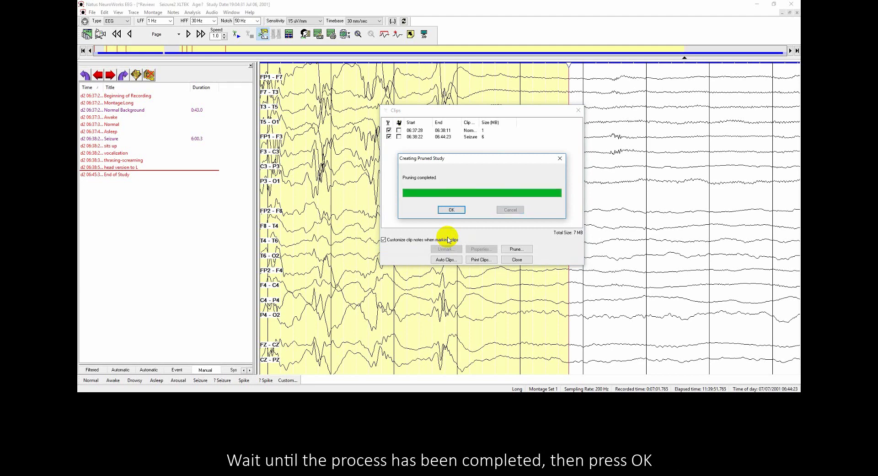
click(450, 210)
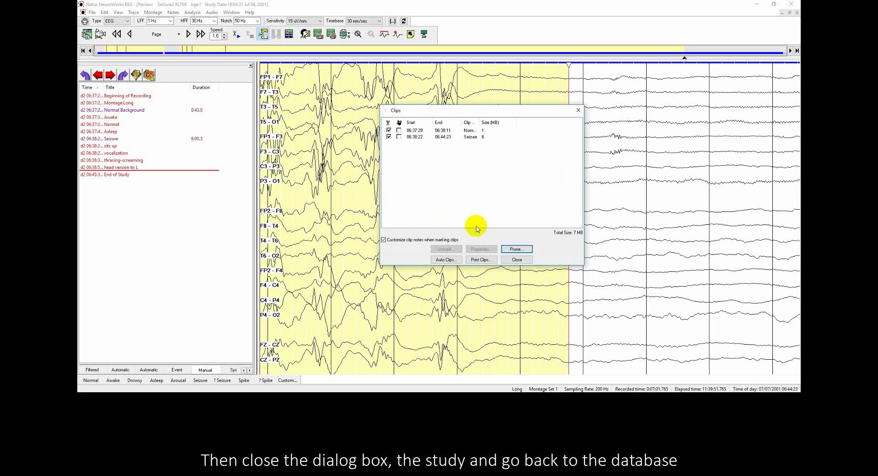
click(516, 259)
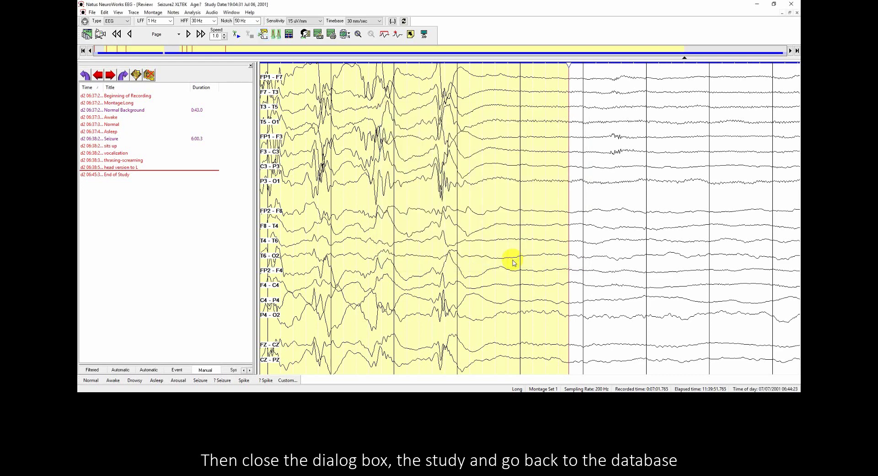
click(795, 6)
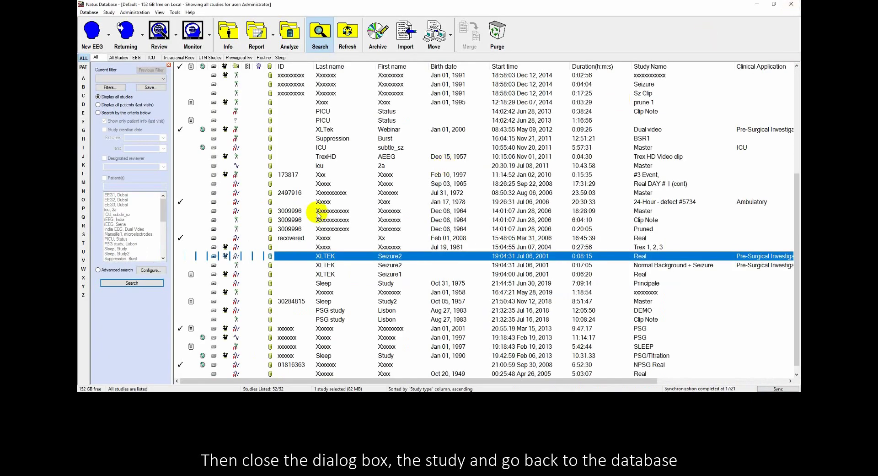
Open the pruned study "Normal Background + Seizure" for review and look through several points of its normal background section
click(300, 266)
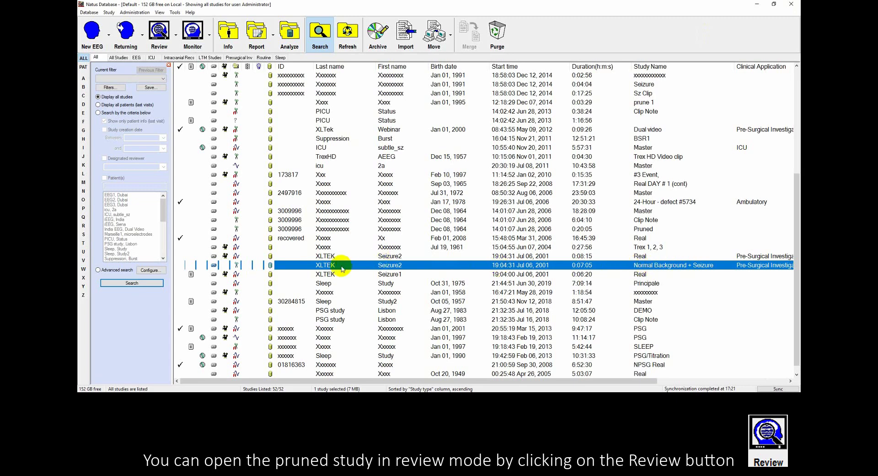
click(159, 41)
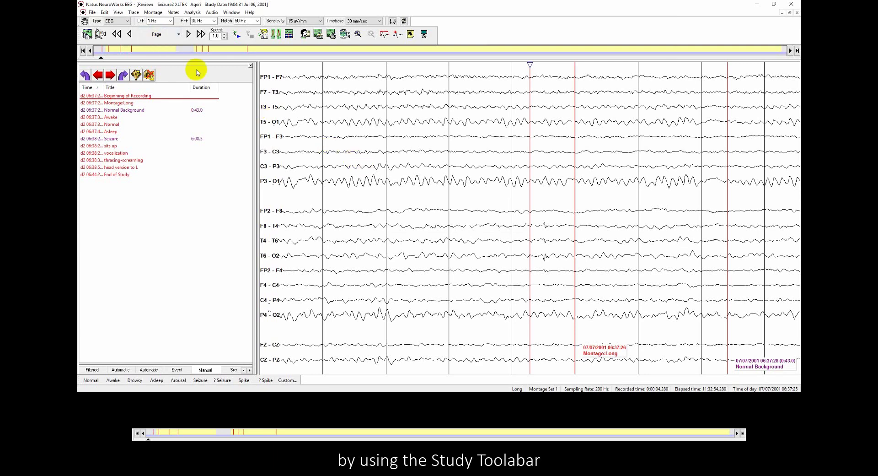
click(127, 51)
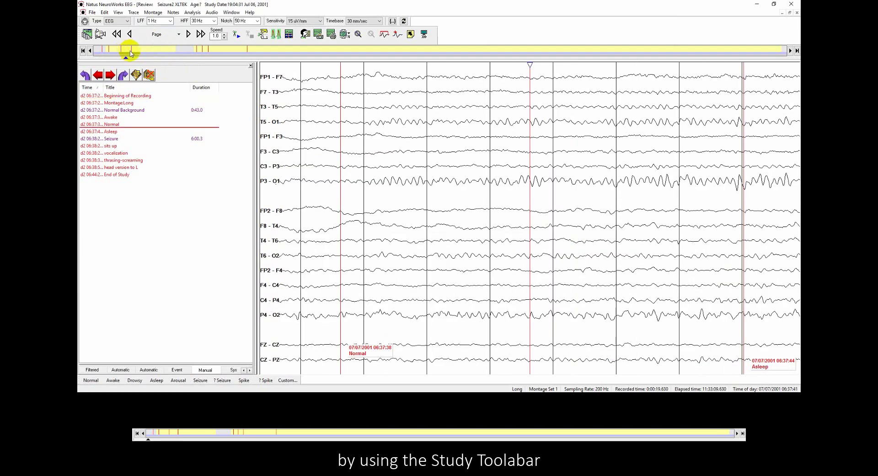
click(149, 53)
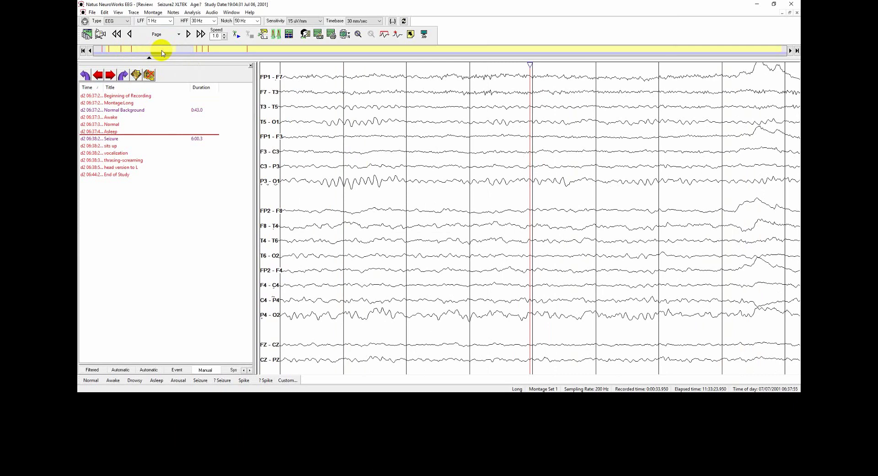
click(163, 54)
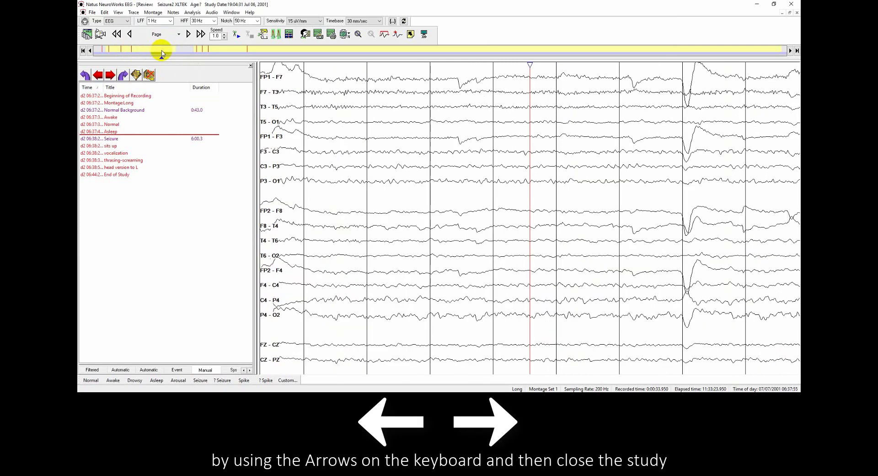
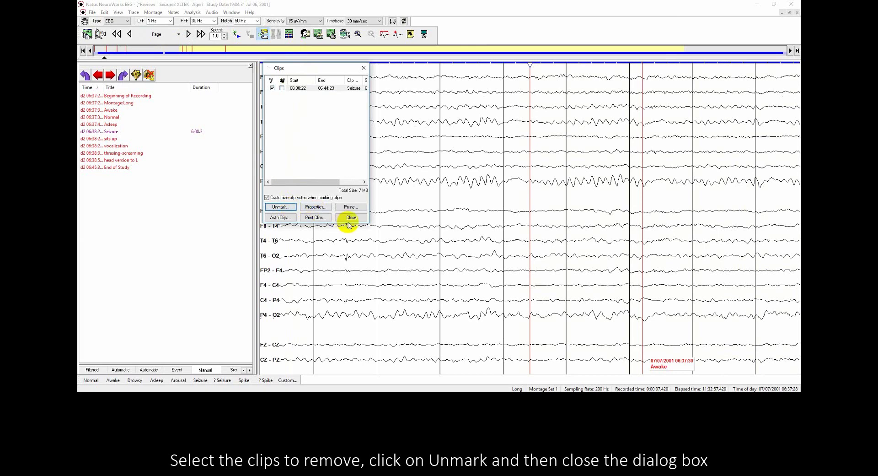
Close the clip list and delete the Seizure clip's note from the original study's annotations
click(350, 218)
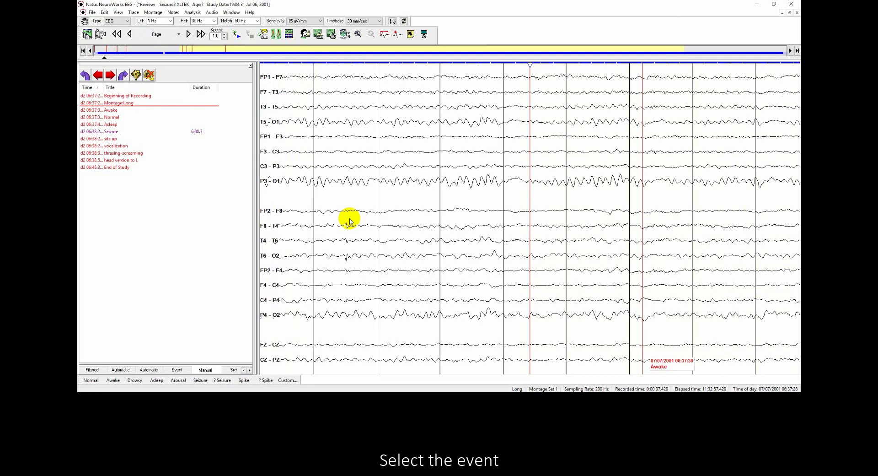
click(112, 133)
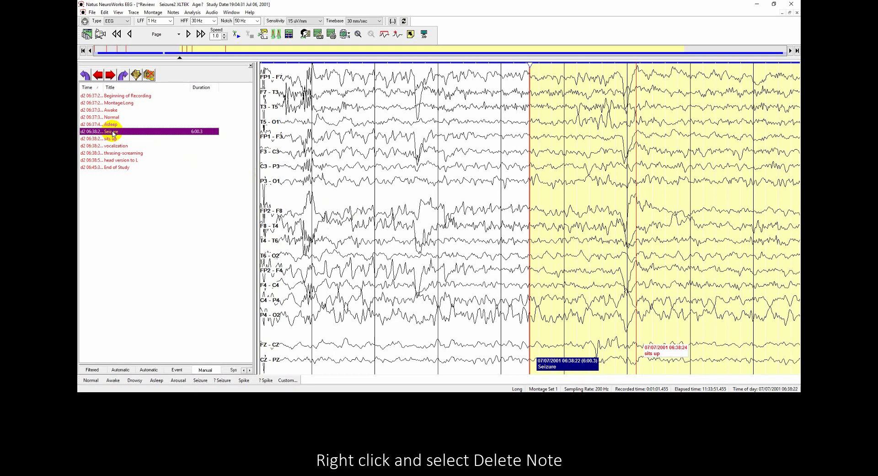
right_click(113, 133)
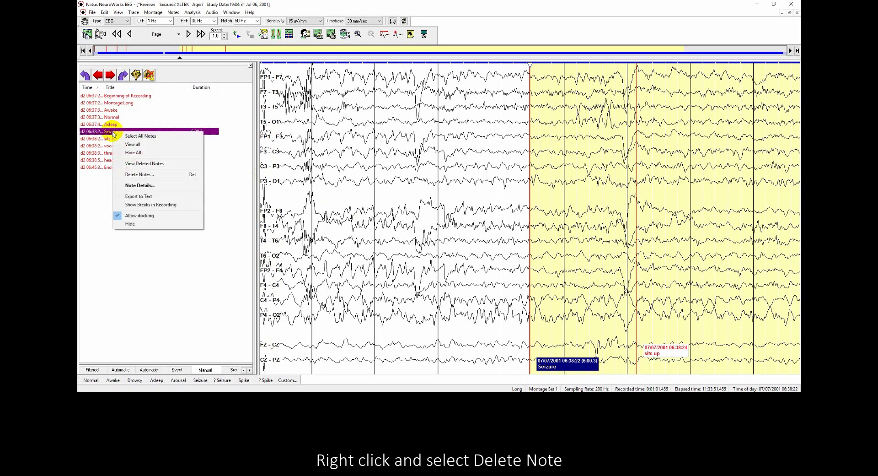
click(172, 176)
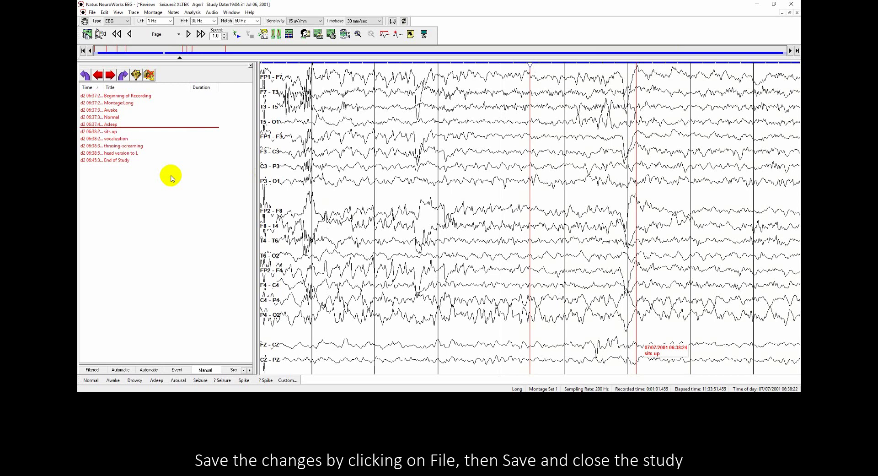
Save the changes to the original study and close it to return to the study database
click(92, 12)
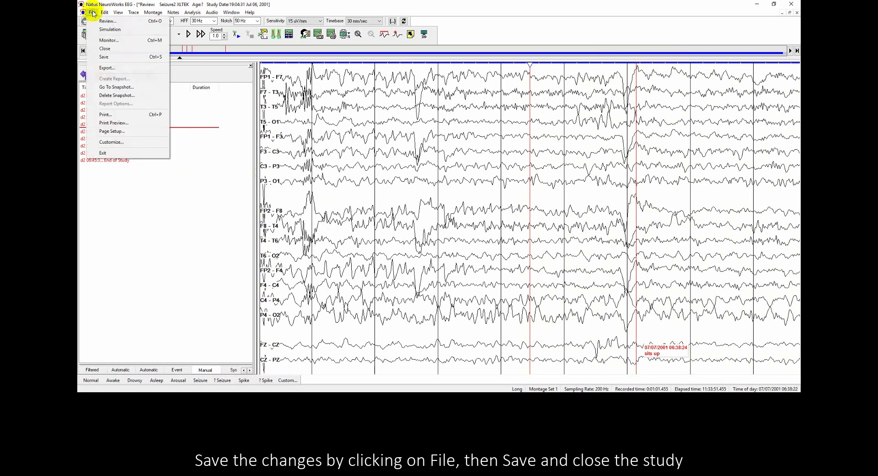
click(118, 61)
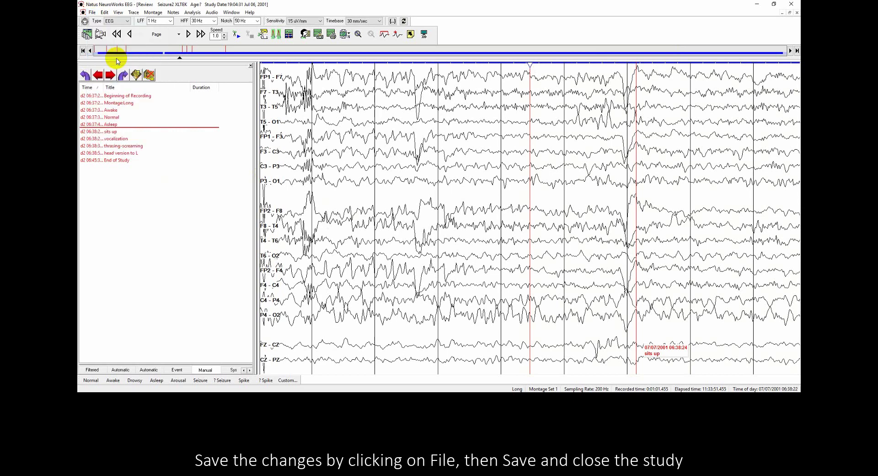
click(797, 5)
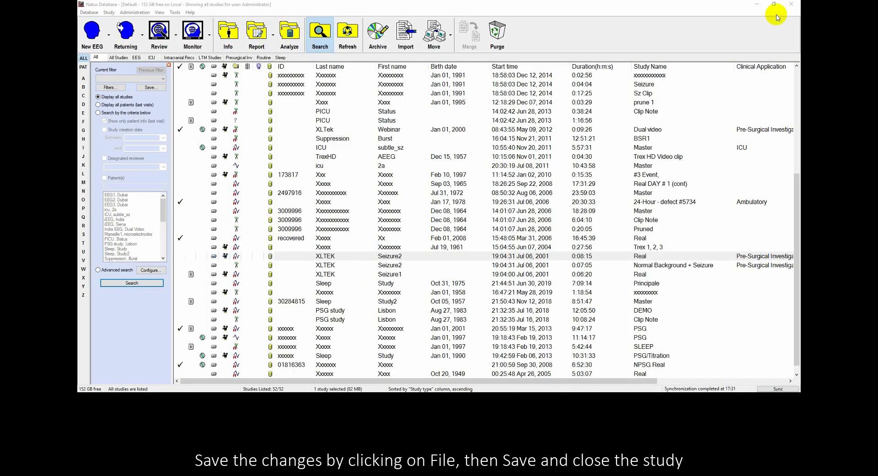